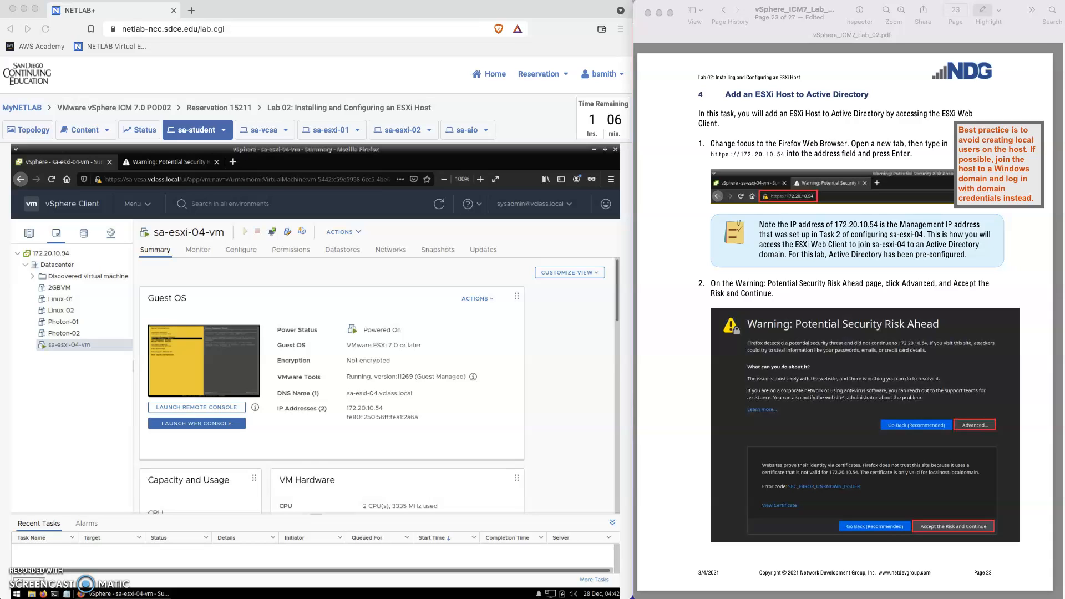
# - Switch to the Firefox tab showing the security risk warning for 172.20.10.54
pyautogui.click(150, 165)
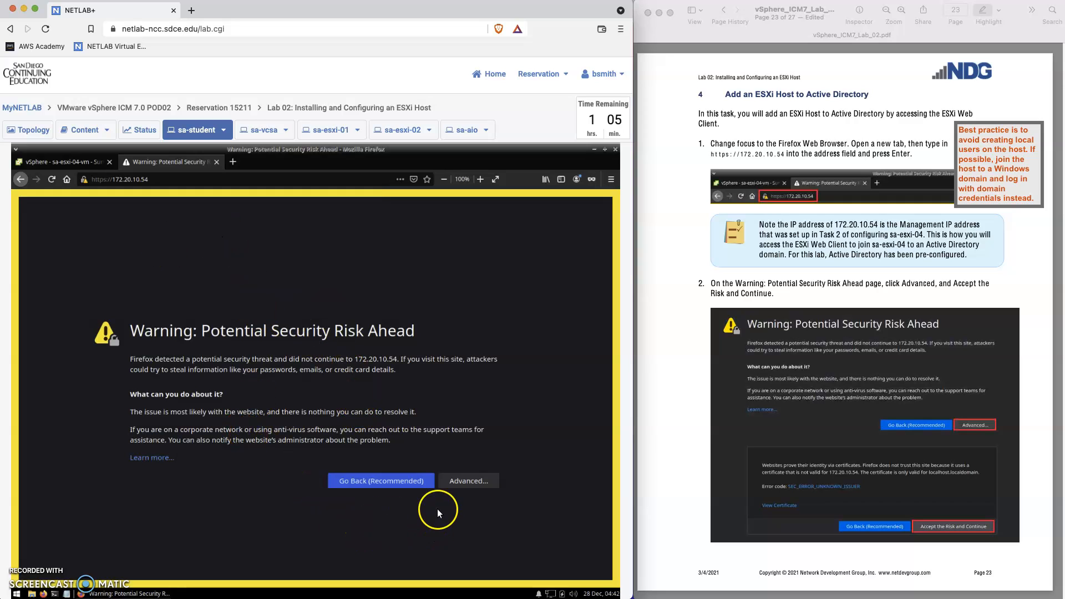
# - Accept the certificate risk for 172.20.10.54 under Advanced so the ESXi login page loads
pyautogui.click(458, 481)
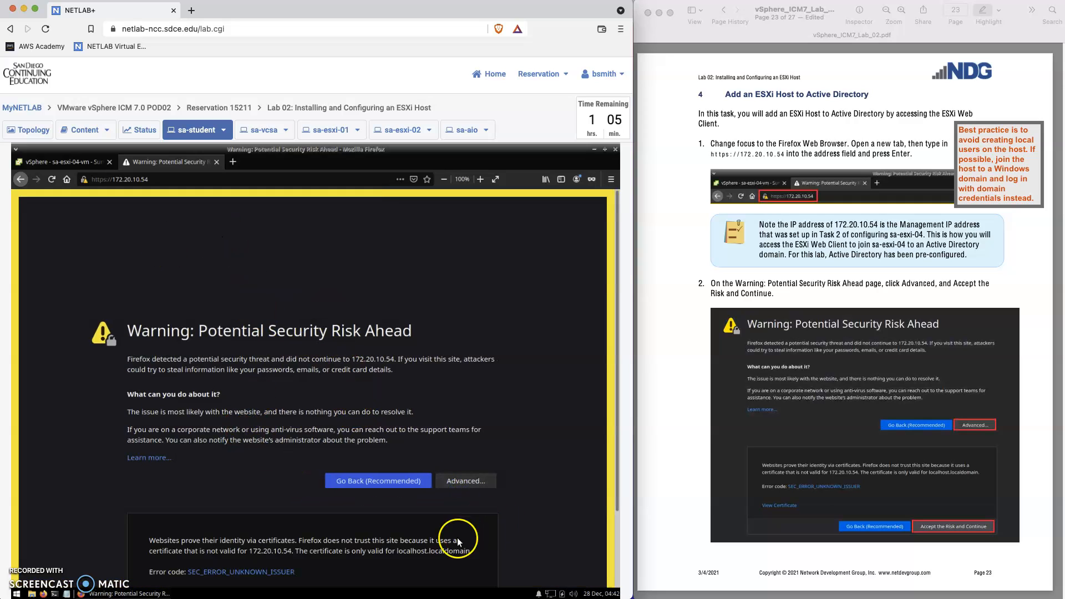
pyautogui.scroll(-3, 435, 539)
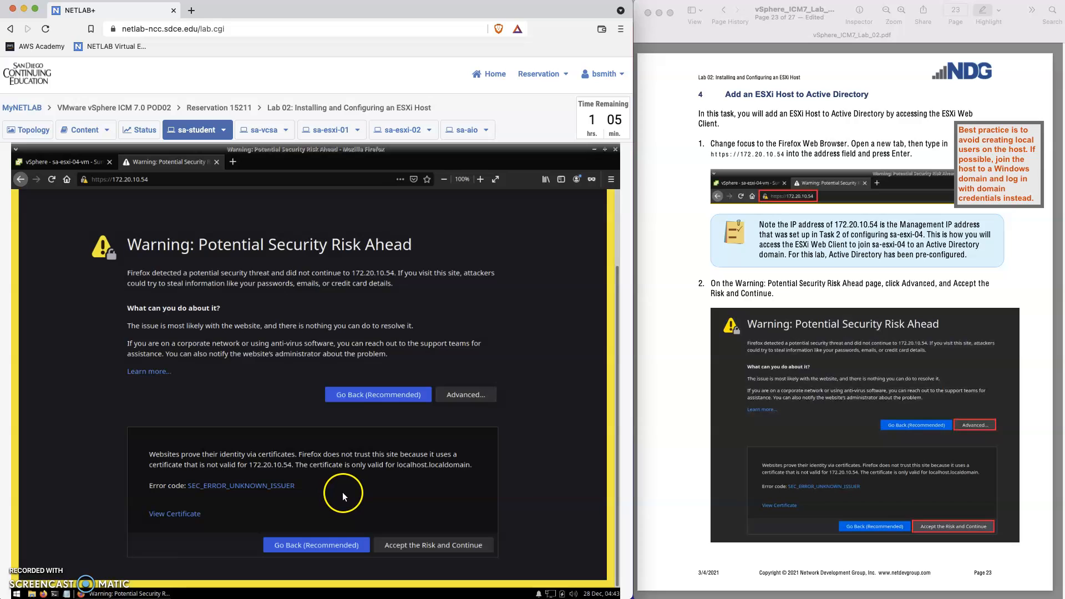
pyautogui.click(417, 544)
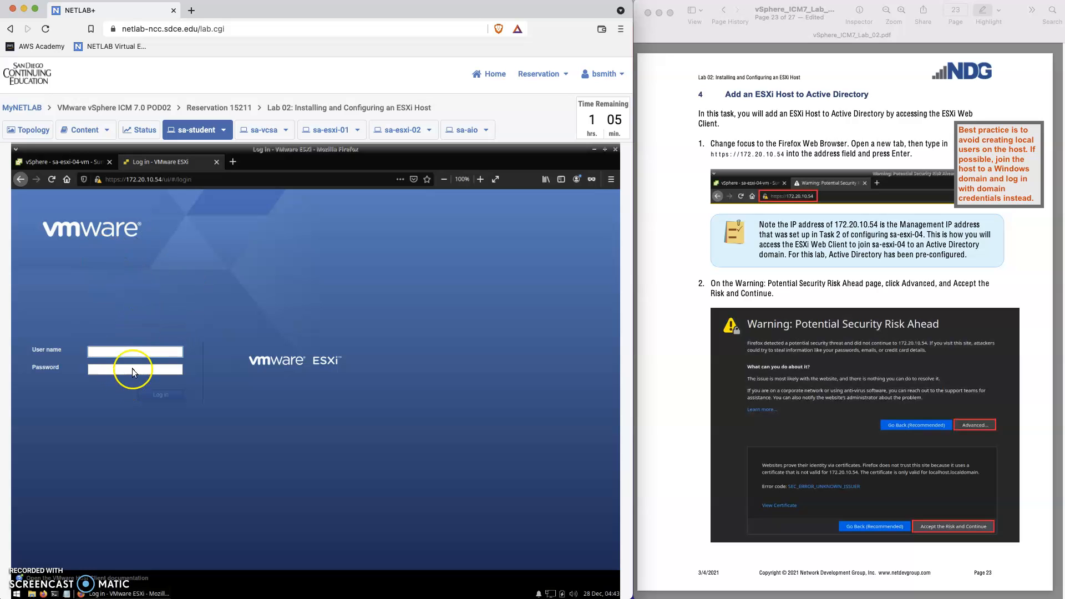
pyautogui.click(54, 165)
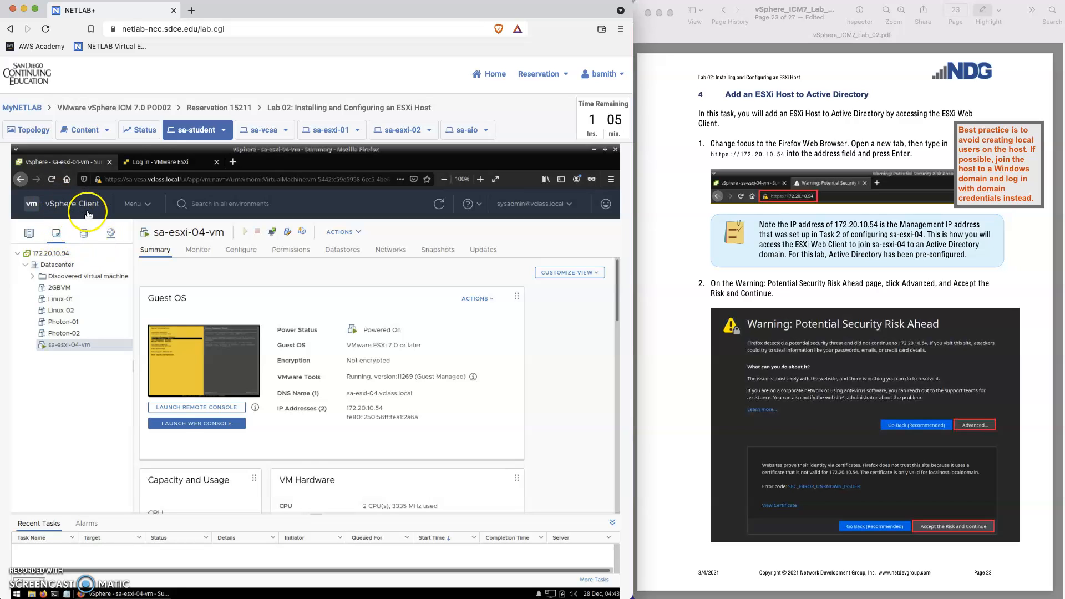
pyautogui.click(152, 161)
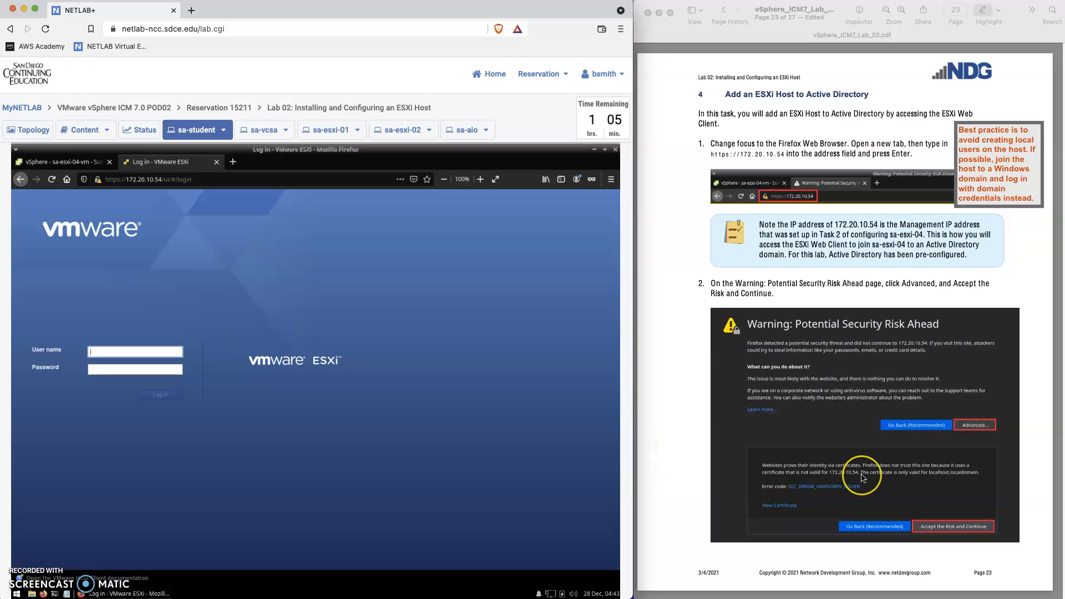
pyautogui.scroll(-3, 860, 473)
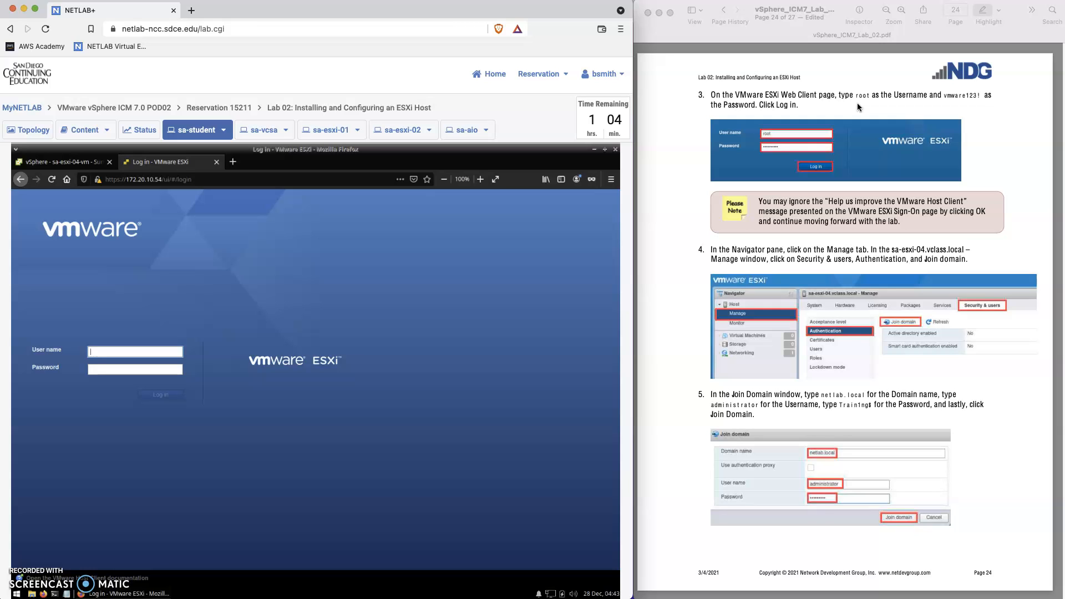
# - Log in to sa-esxi-04.vclass.local with user name root and the root password
pyautogui.click(65, 404)
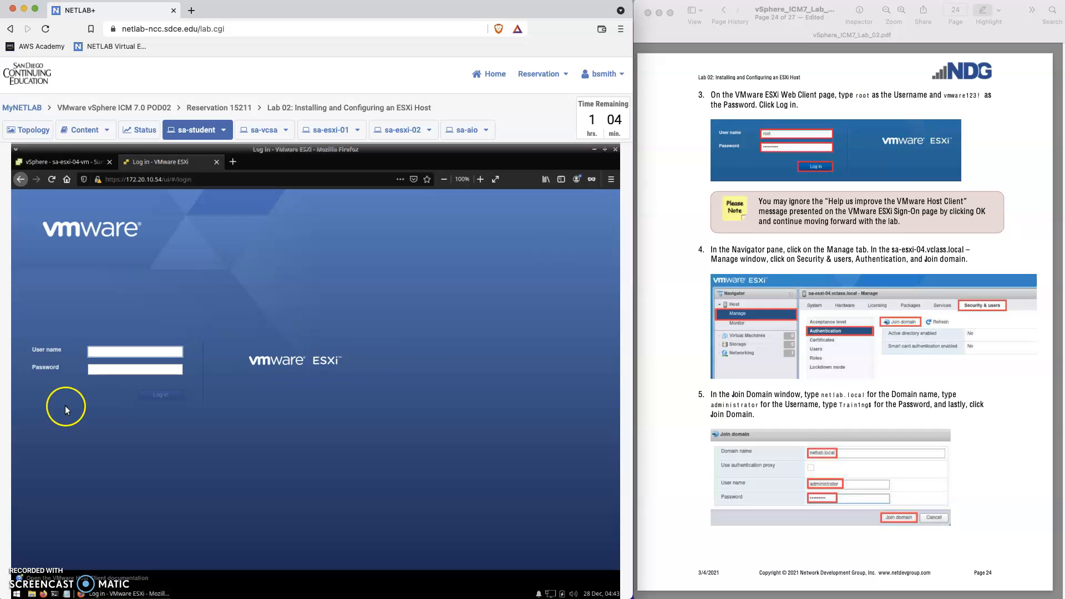
pyautogui.click(144, 345)
pyautogui.click(124, 352)
pyautogui.write('root')
pyautogui.click(100, 400)
pyautogui.click(102, 370)
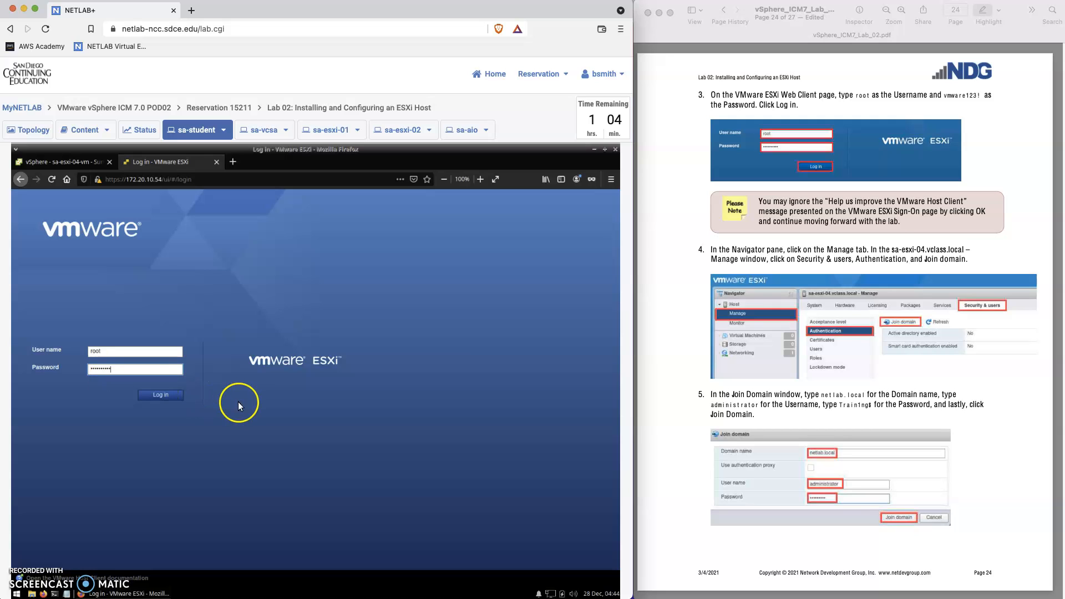
pyautogui.click(165, 395)
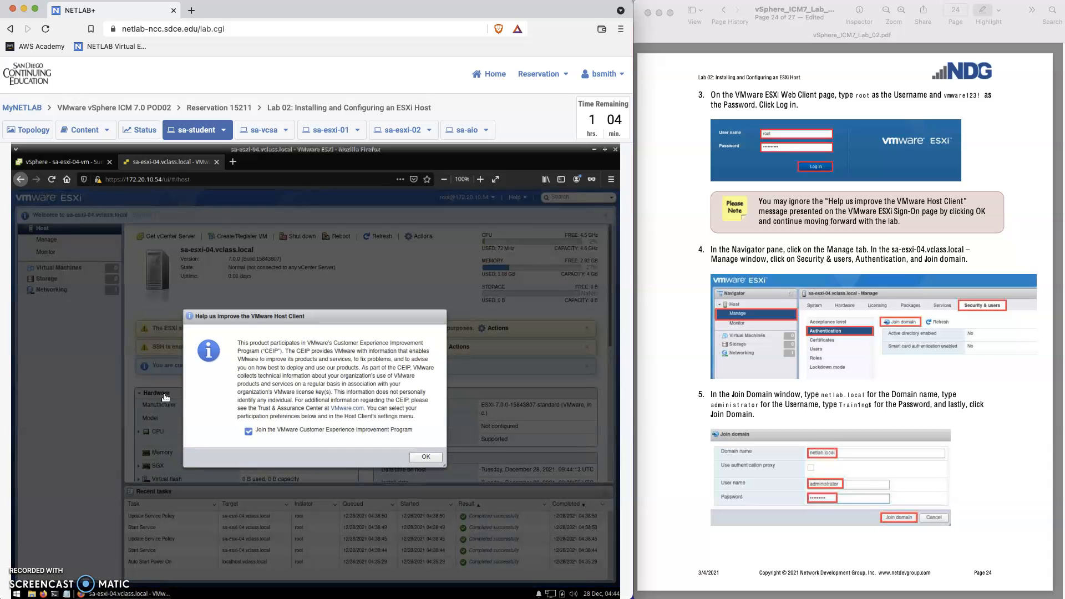
# - Uncheck joining the VMware Customer Experience Improvement Program and confirm with OK
pyautogui.click(248, 432)
pyautogui.click(421, 458)
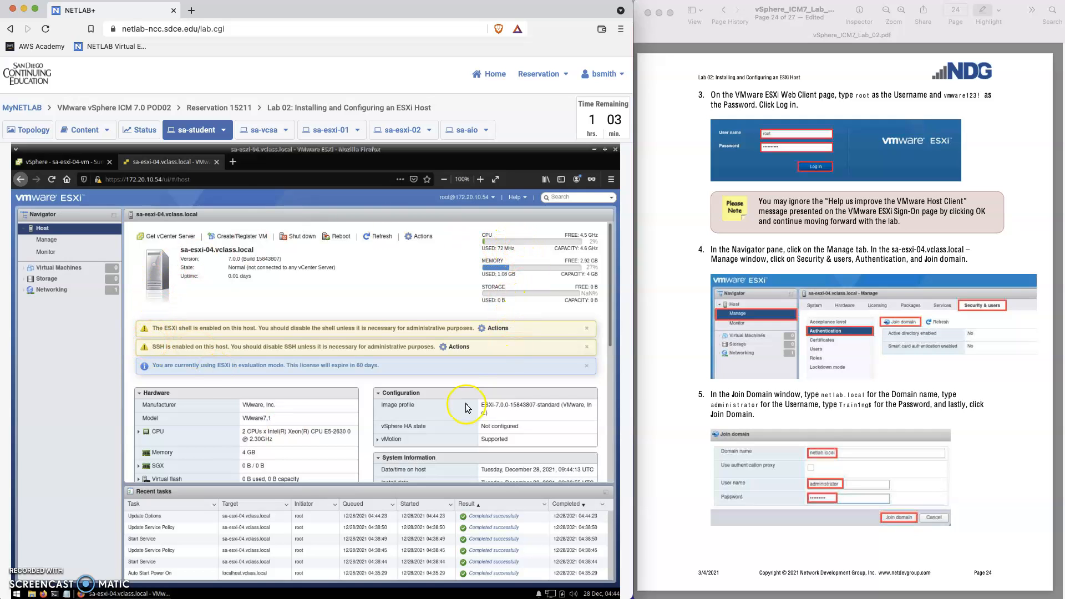
# - Go to Manage > Security & users > Authentication for the host
pyautogui.click(53, 239)
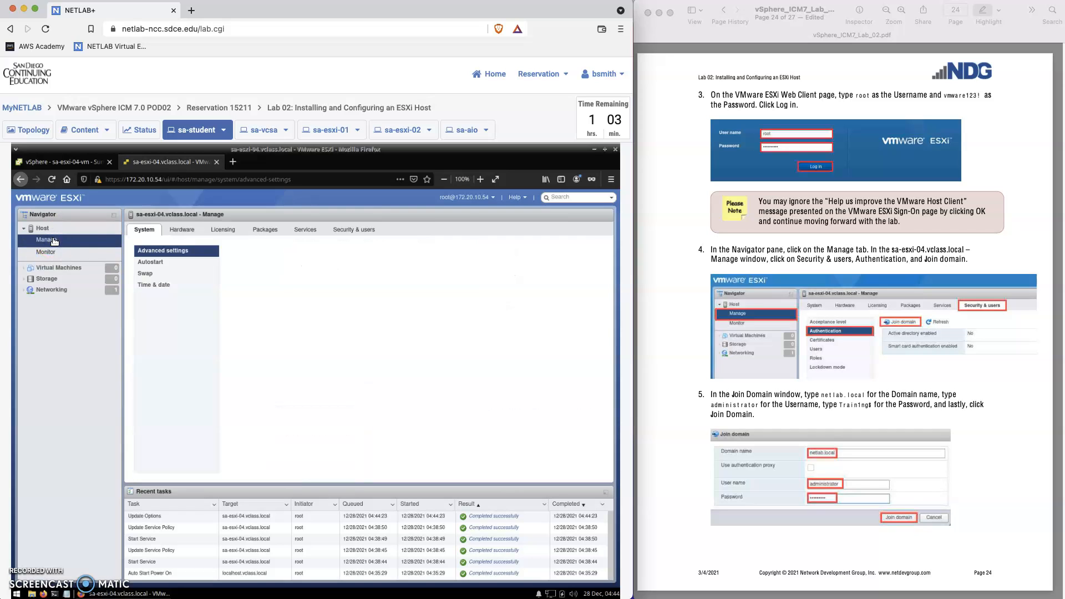
pyautogui.click(346, 232)
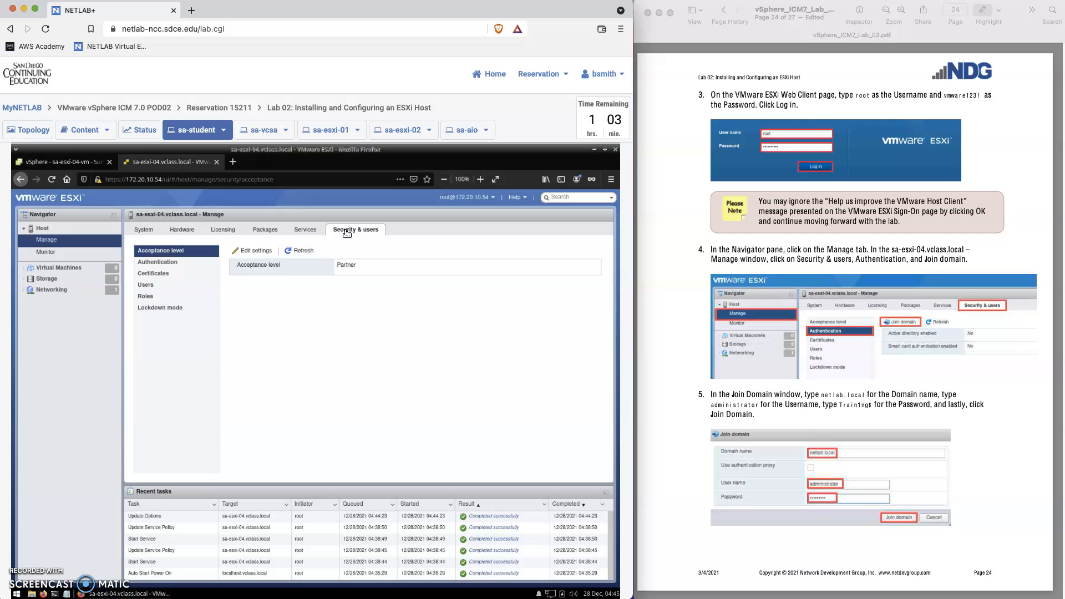
pyautogui.click(155, 263)
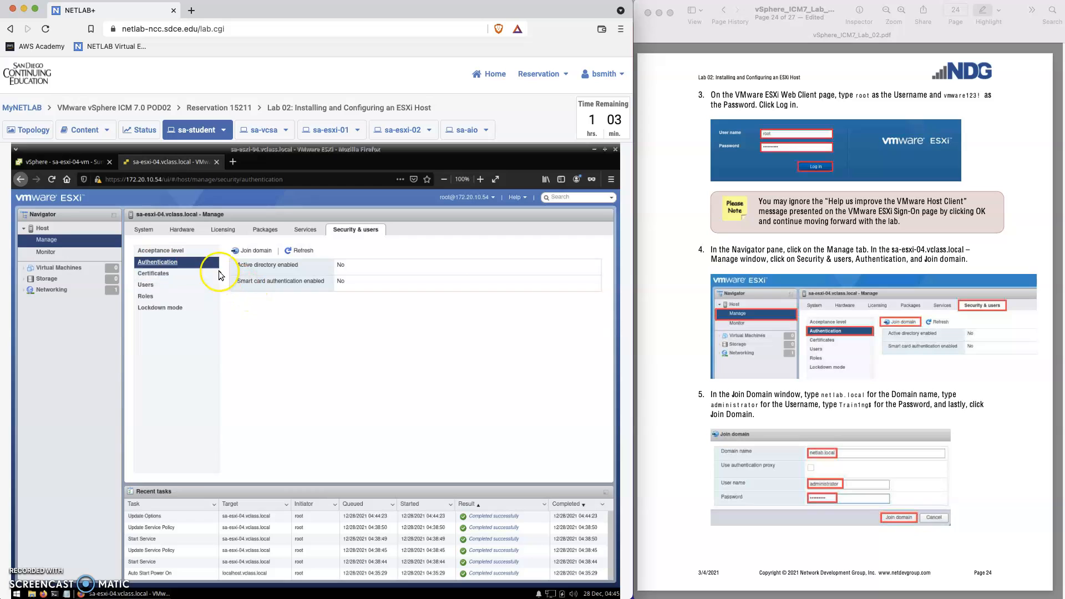
# - In the Join domain dialog, enter domain netlab.local, user administrator and the domain password
pyautogui.click(257, 251)
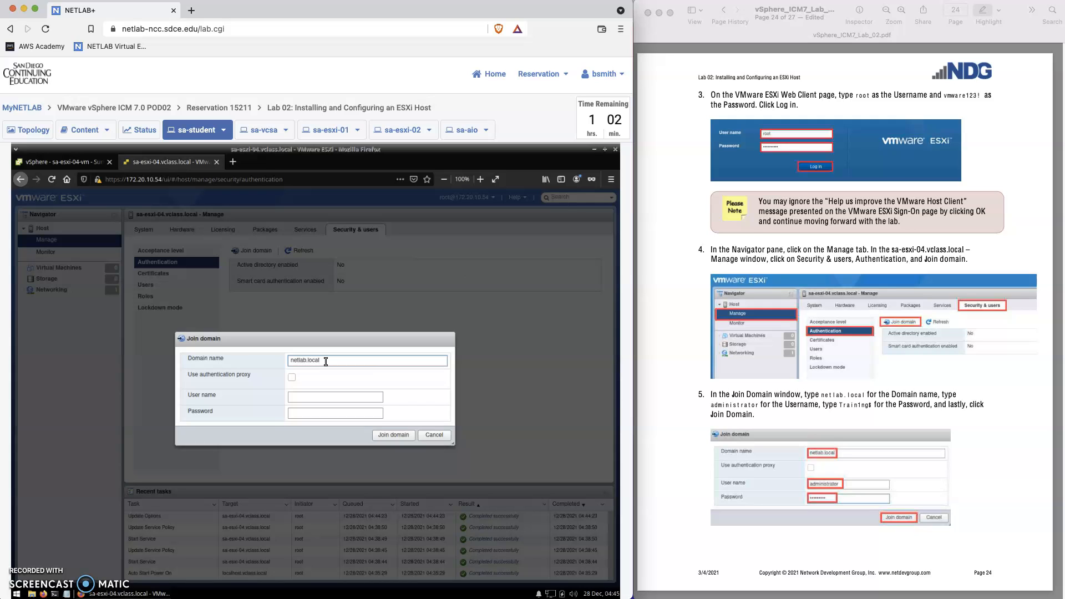
pyautogui.click(323, 367)
pyautogui.click(334, 398)
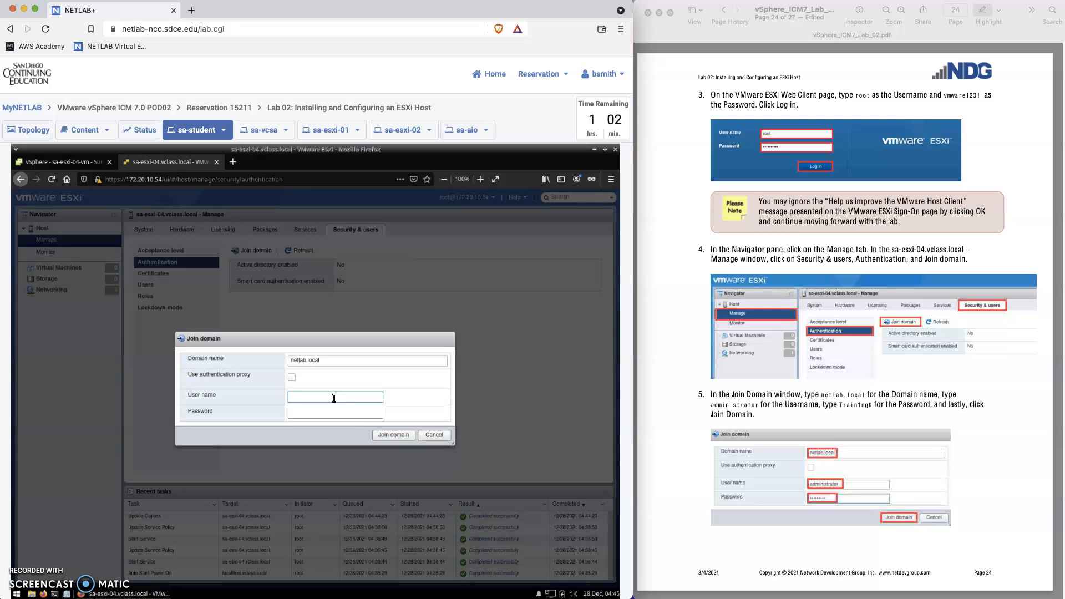
pyautogui.write('administrator')
pyautogui.click(333, 411)
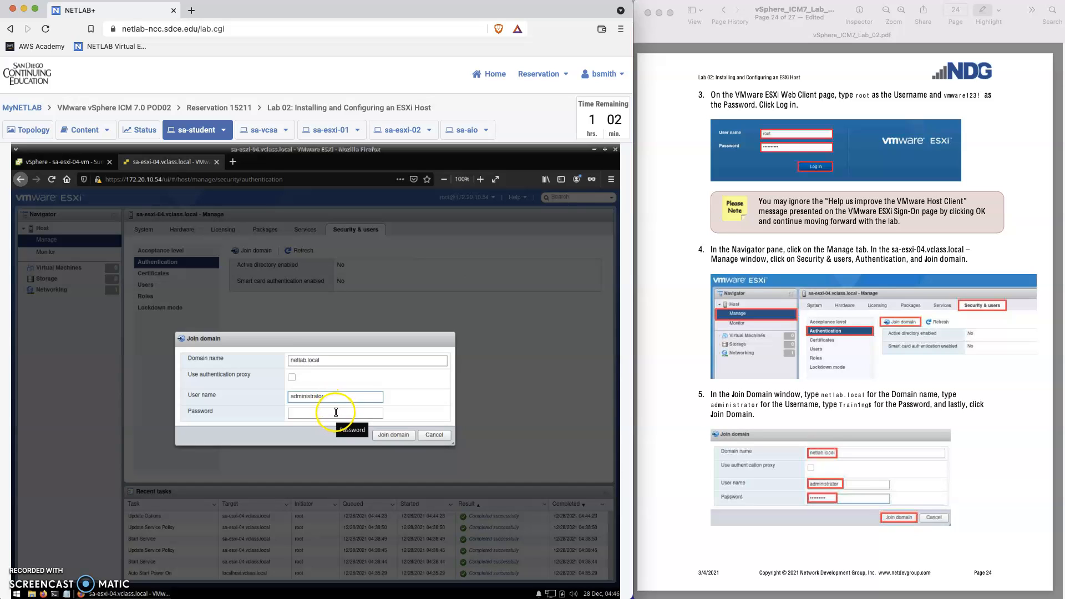
pyautogui.click(332, 413)
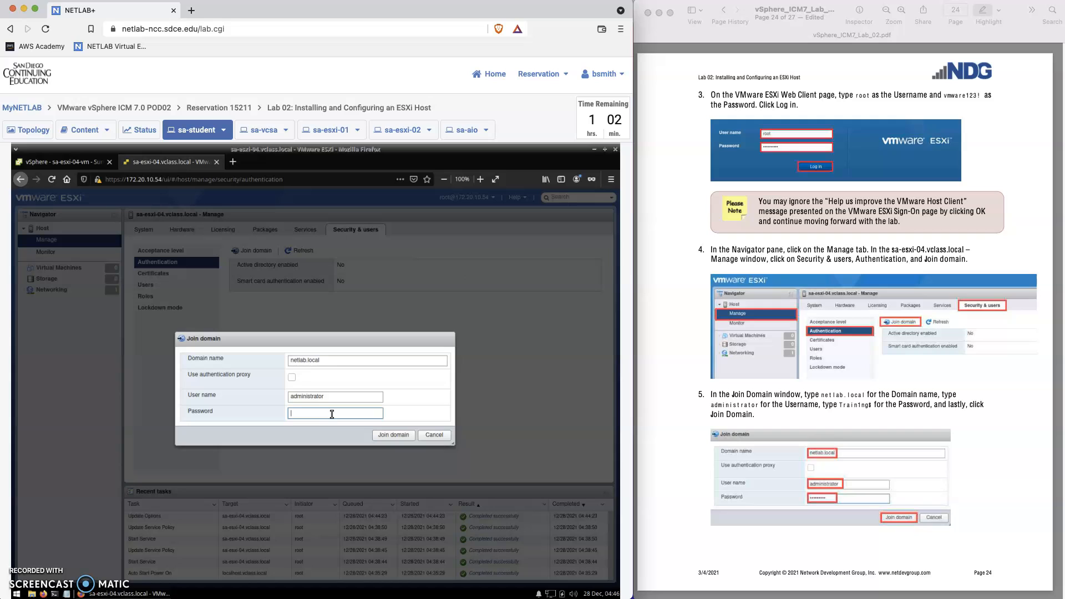
pyautogui.write('T')
# - Submit and confirm the netlab.local join, then check that Active Directory shows Yes with status OK
pyautogui.click(390, 436)
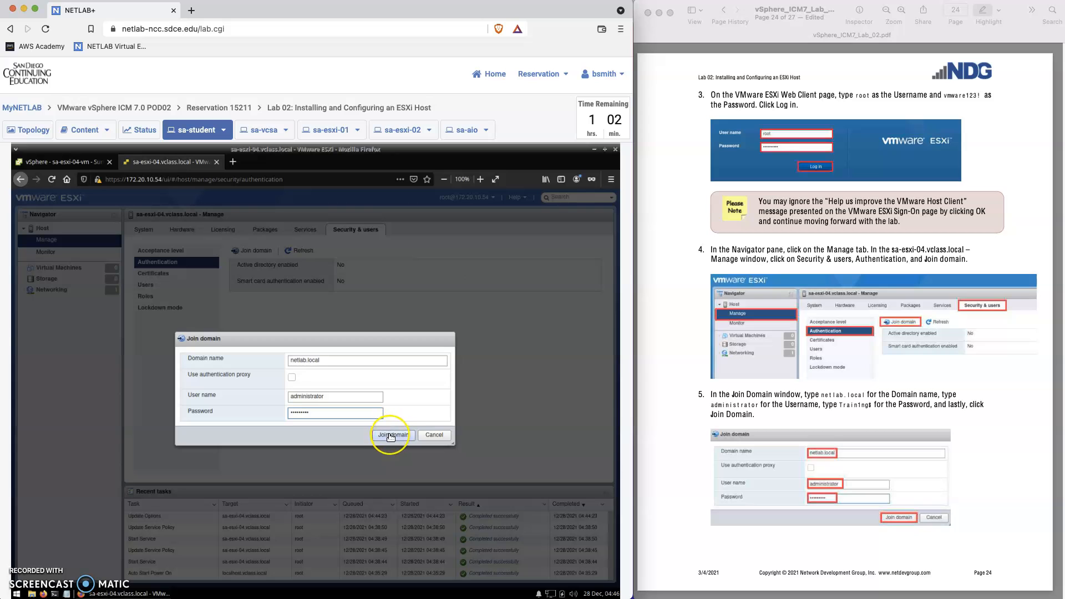
pyautogui.click(391, 436)
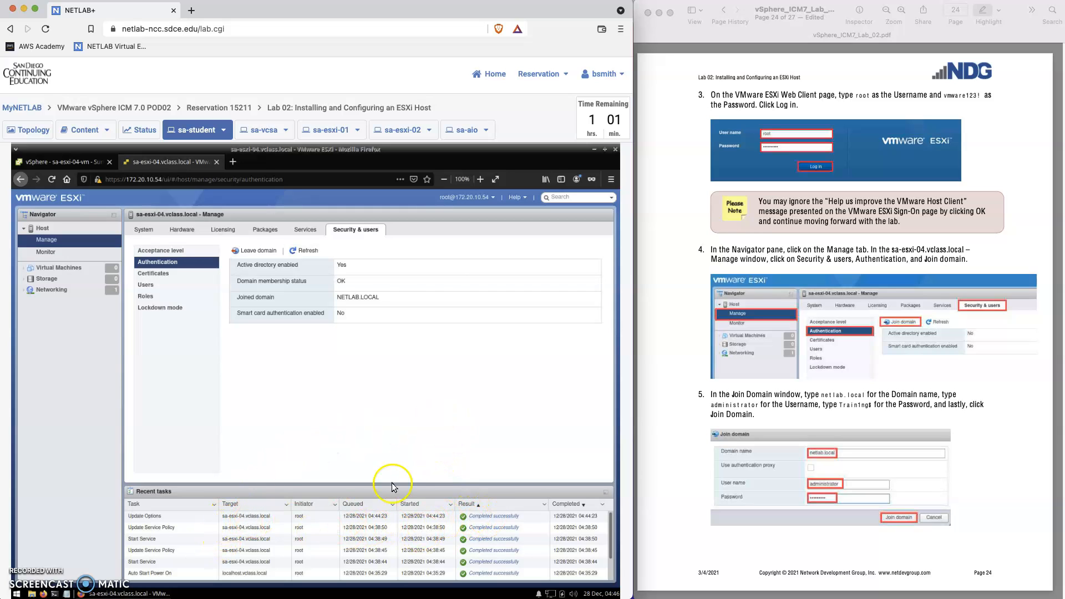
pyautogui.click(388, 408)
# - Scroll the lab guide in Preview to page 25 on verifying the domain join
pyautogui.scroll(-3, 865, 546)
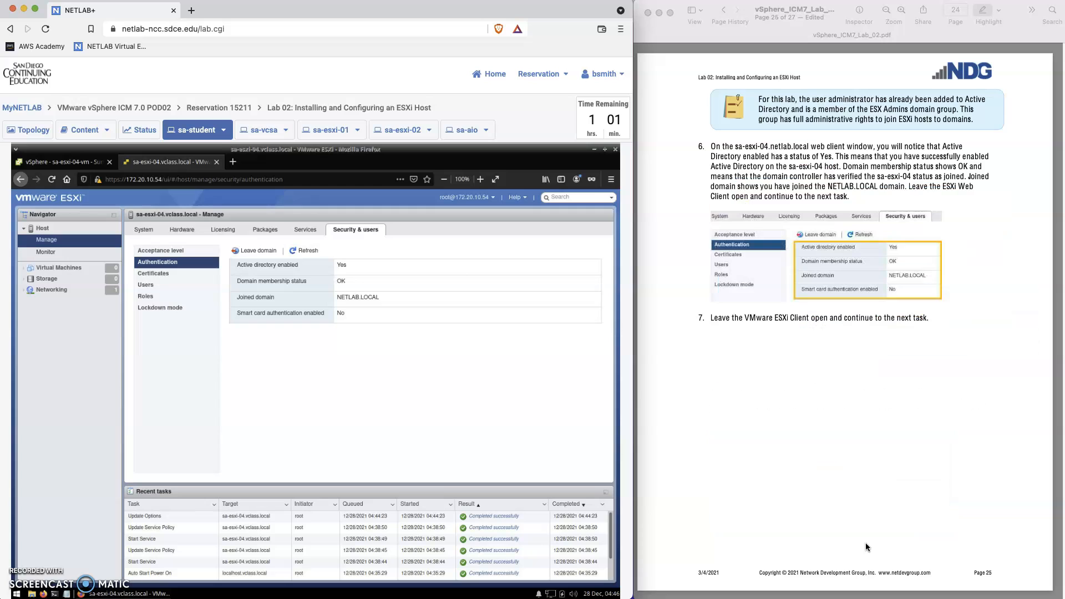